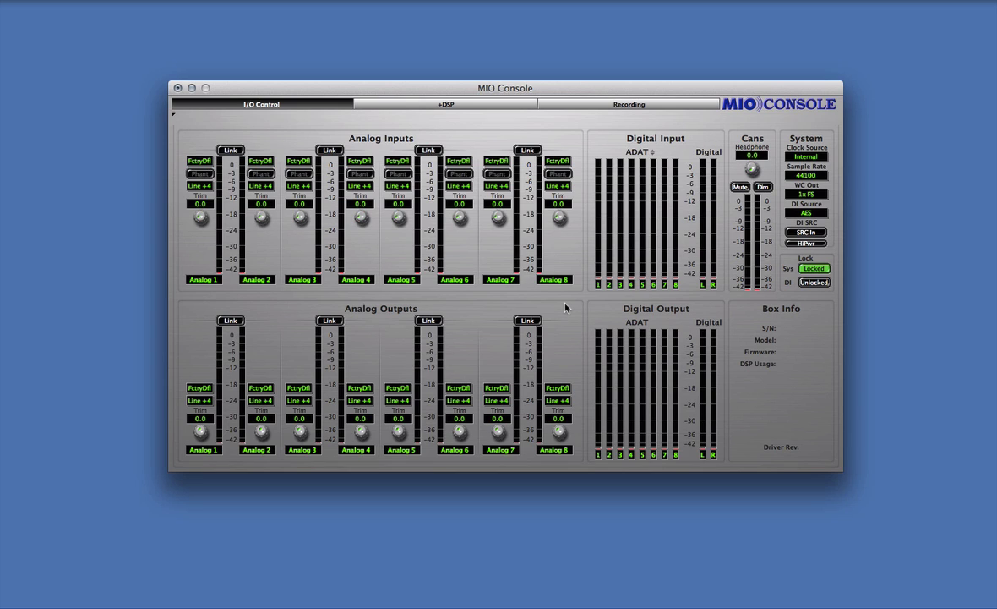
pyautogui.press('super+comma')
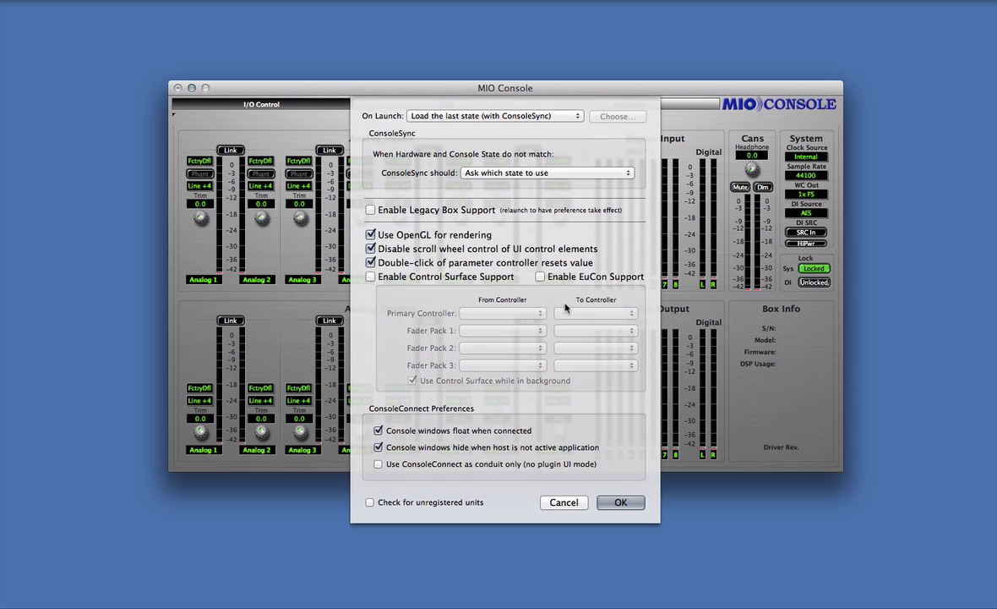
pyautogui.click(580, 116)
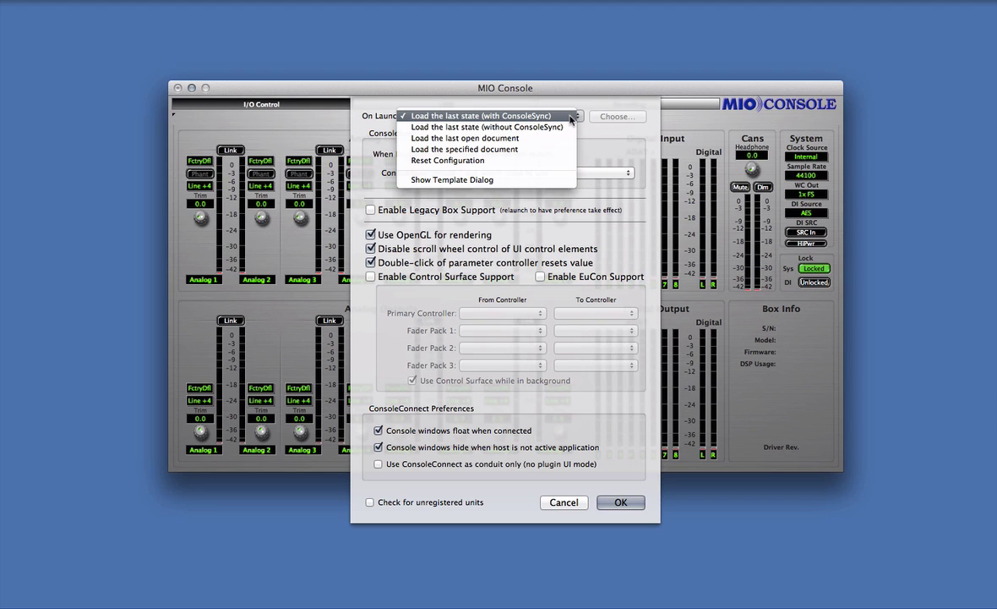
# Leave On Launch unchanged and show the ConsoleSync choices: ask, use hardware state, use console state
pyautogui.click(586, 135)
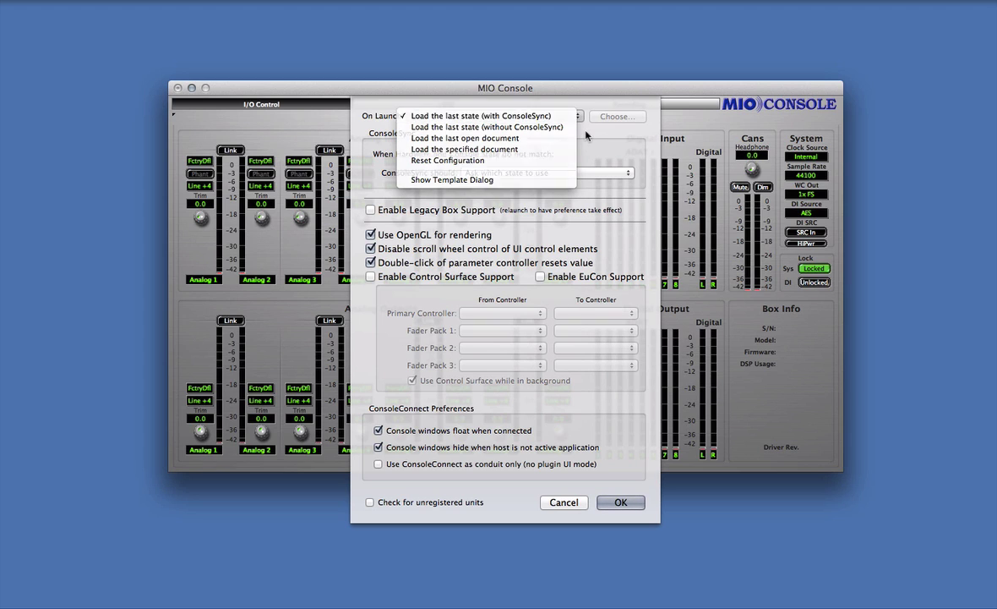
pyautogui.click(628, 173)
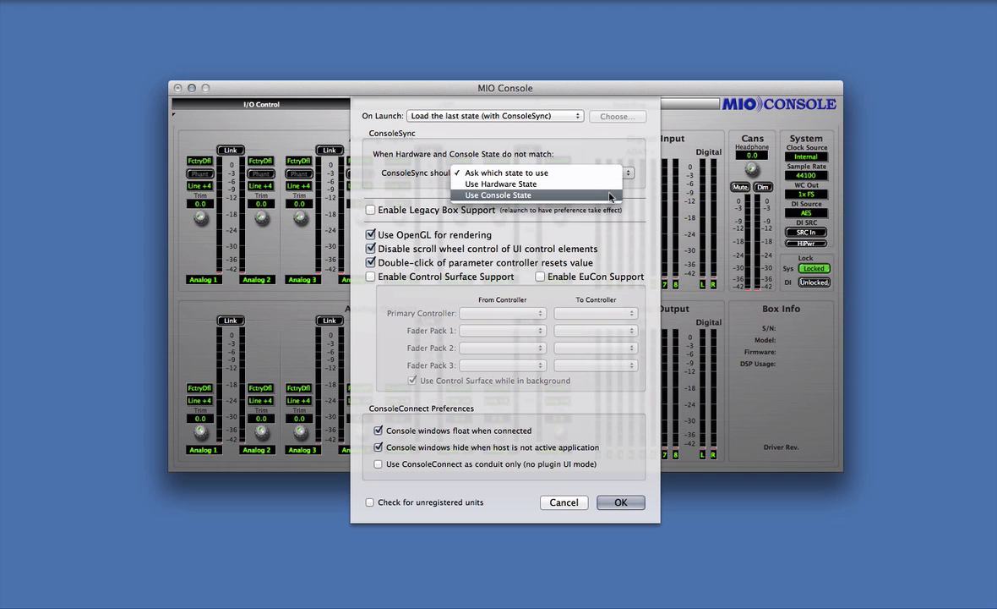
# Confirm the preferences: On Launch loads the last state without ConsoleSync, and ConsoleSync uses Hardware State
pyautogui.click(615, 220)
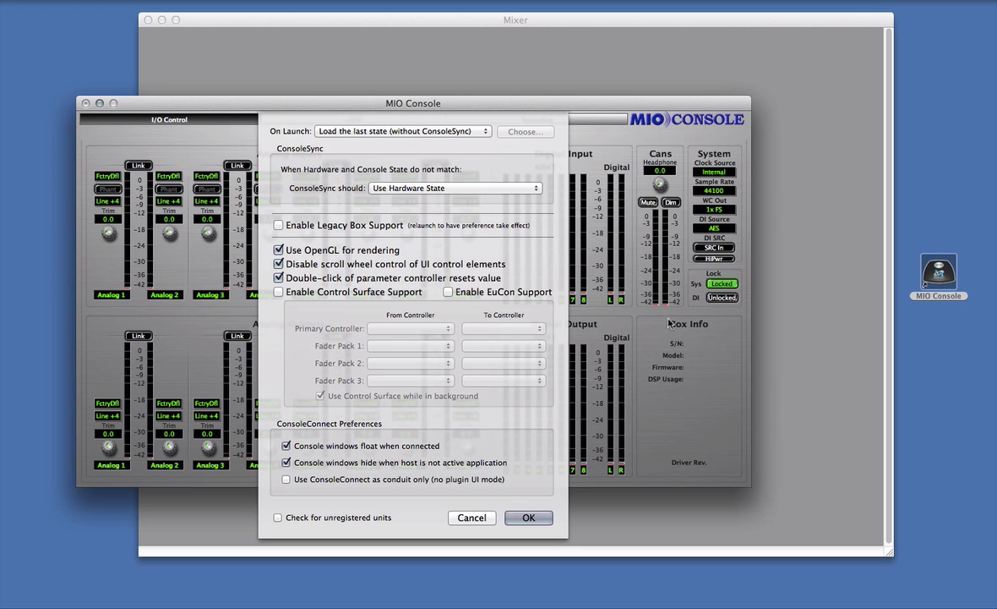
pyautogui.click(544, 519)
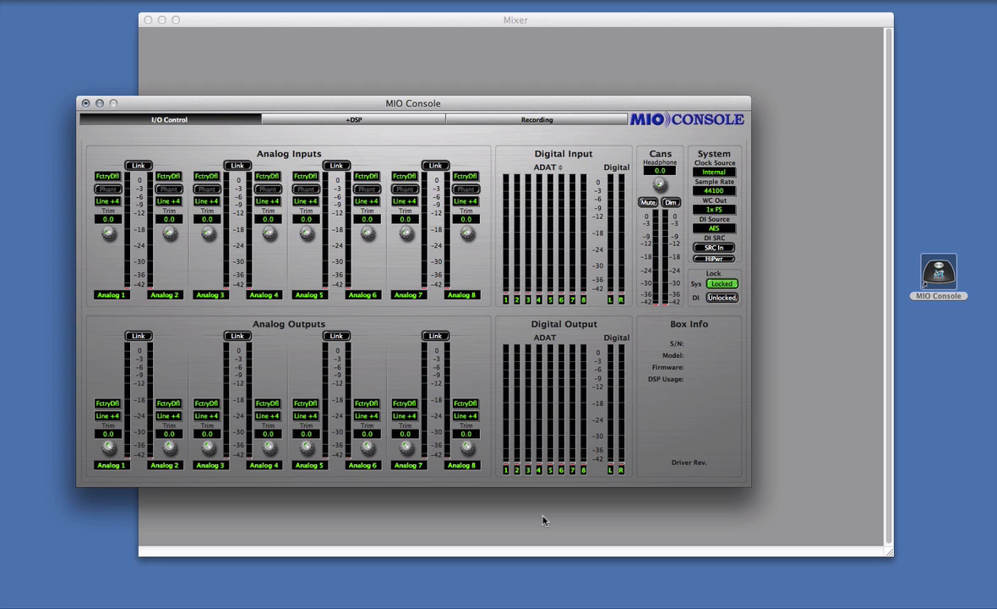
# Quit MIO Console with Command-Q so it relaunches connected to the ULN-8
pyautogui.press('super+q')
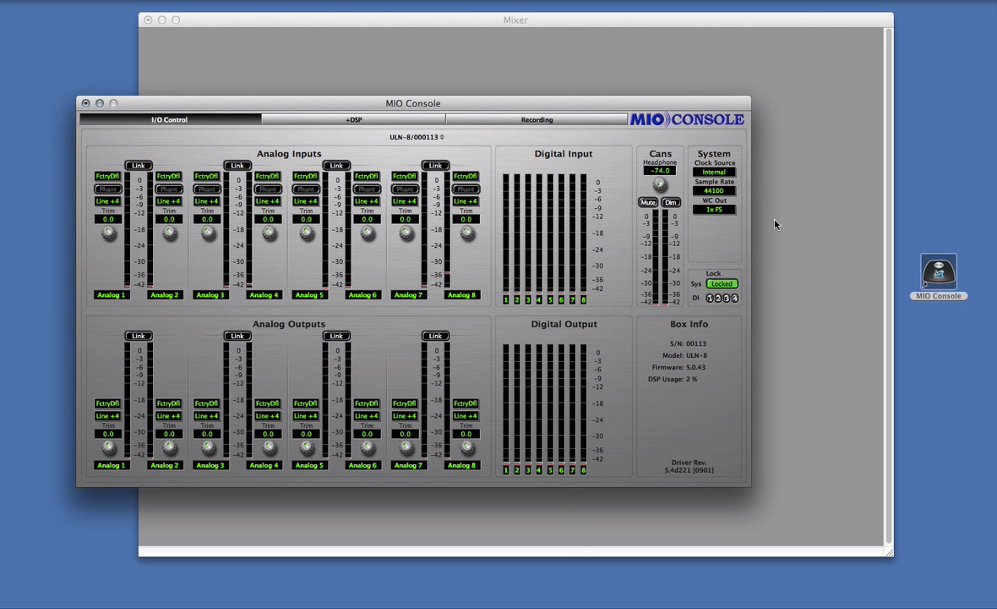
# Set On Launch to load the last state with ConsoleSync and ConsoleSync to 'Ask which state to use'
pyautogui.press('super+comma')
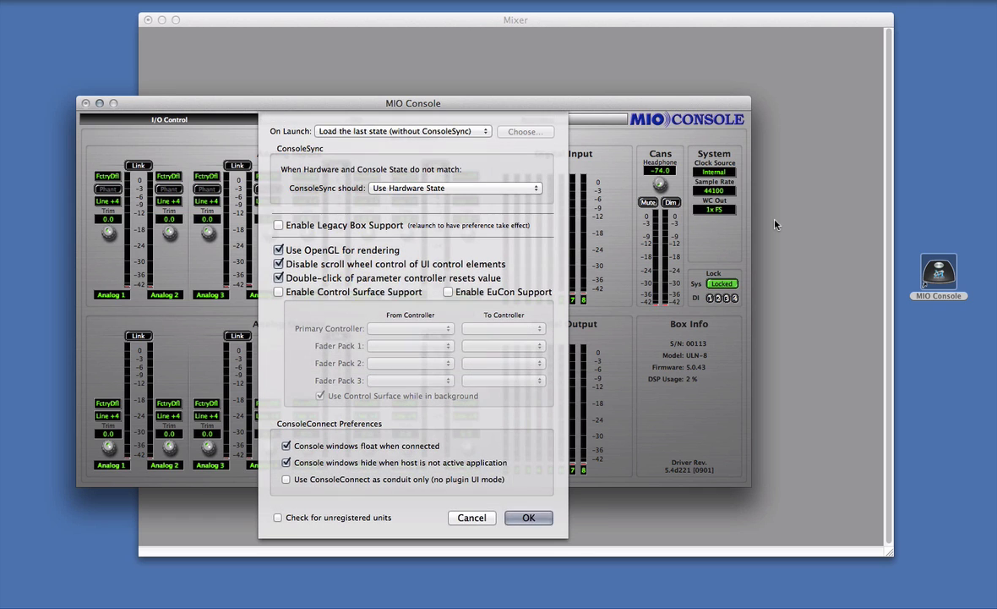
pyautogui.click(476, 132)
pyautogui.click(474, 121)
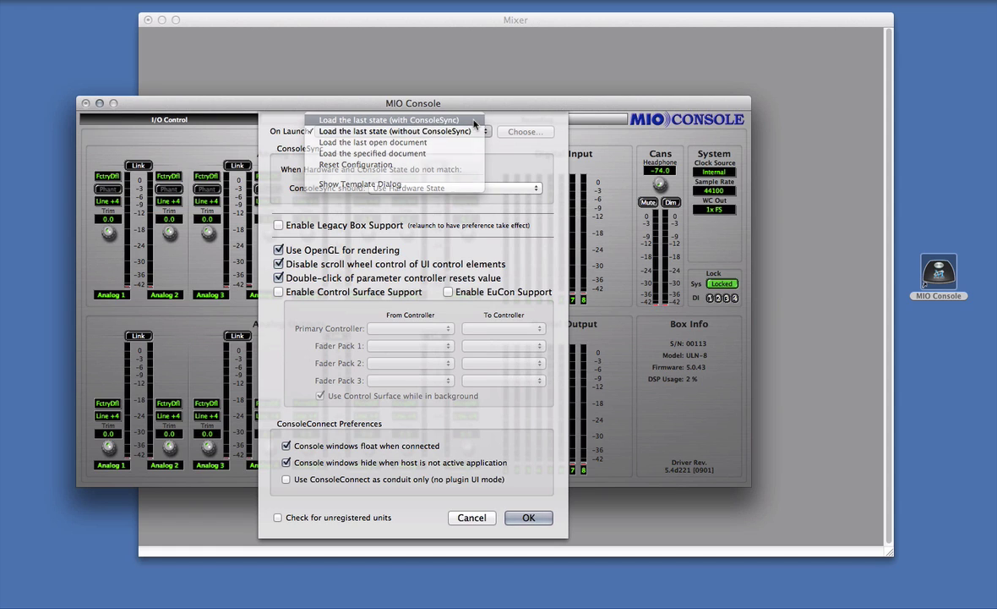
pyautogui.click(498, 182)
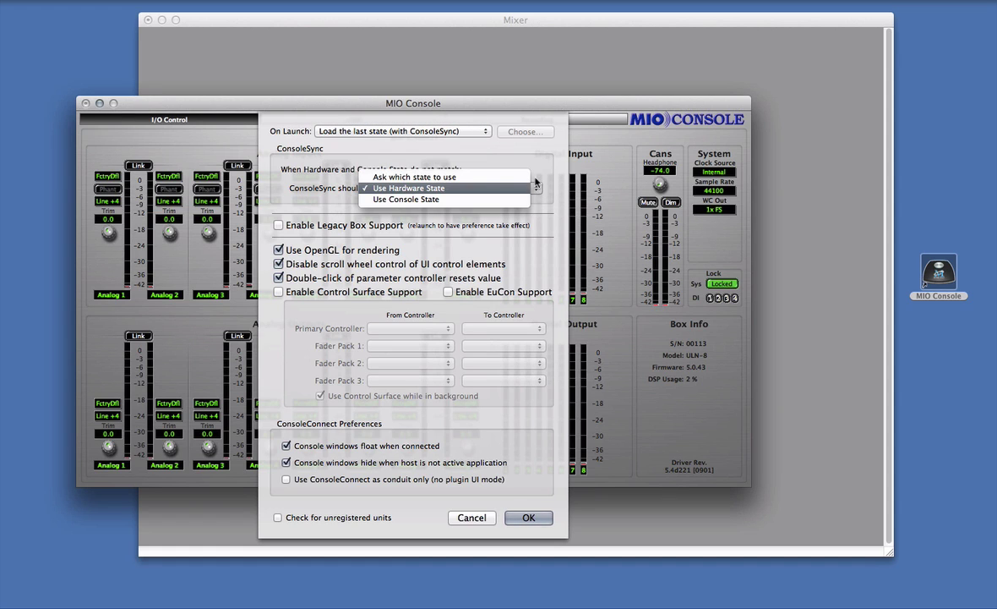
pyautogui.click(486, 177)
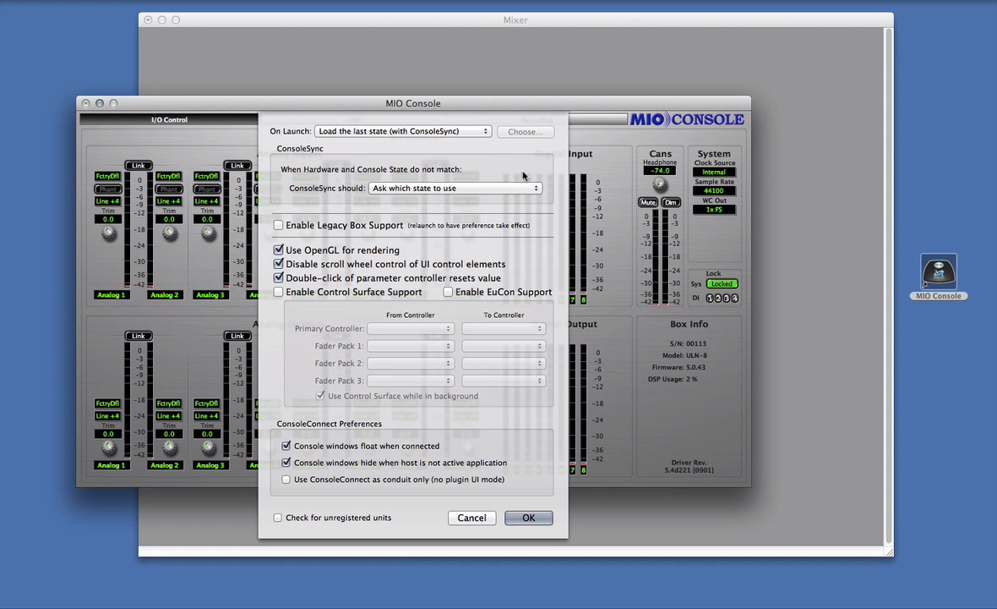
pyautogui.click(527, 517)
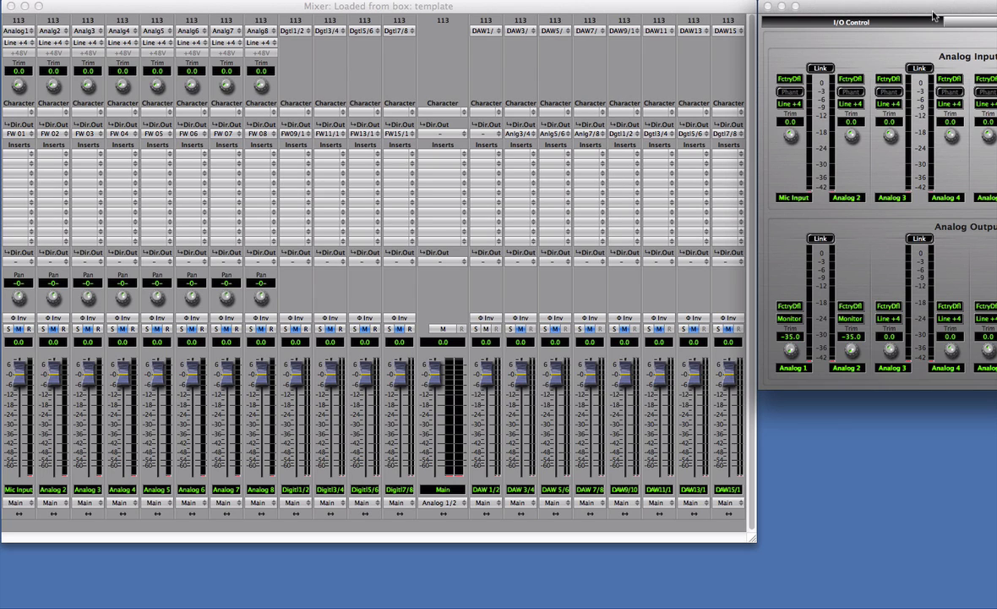
# Arrange the console and Mixer windows and lower the Main fader to -27.0
pyautogui.moveTo(933, 19); pyautogui.dragTo(428, 199)
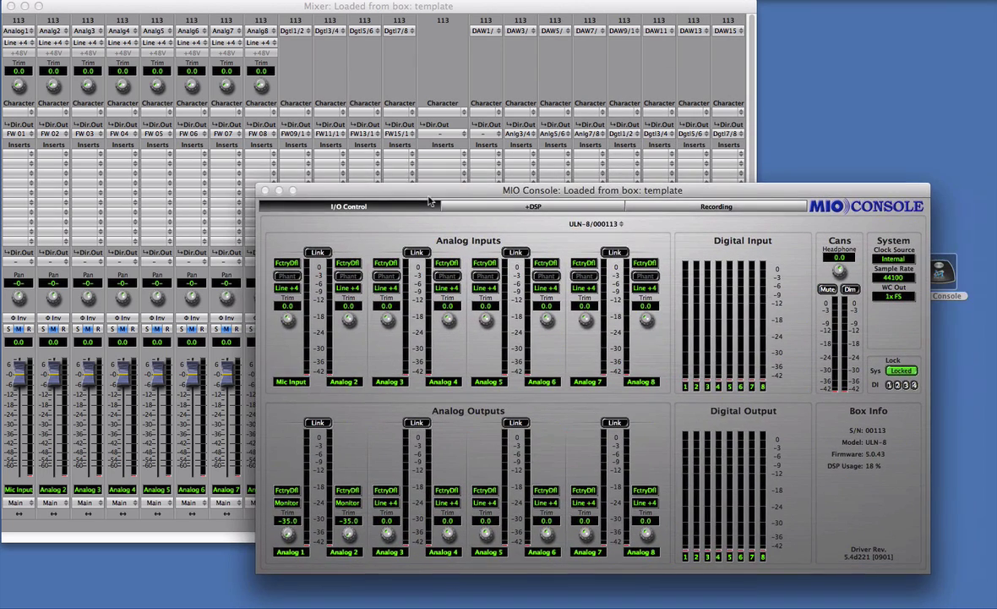
pyautogui.click(439, 7)
pyautogui.moveTo(438, 7); pyautogui.dragTo(484, 29)
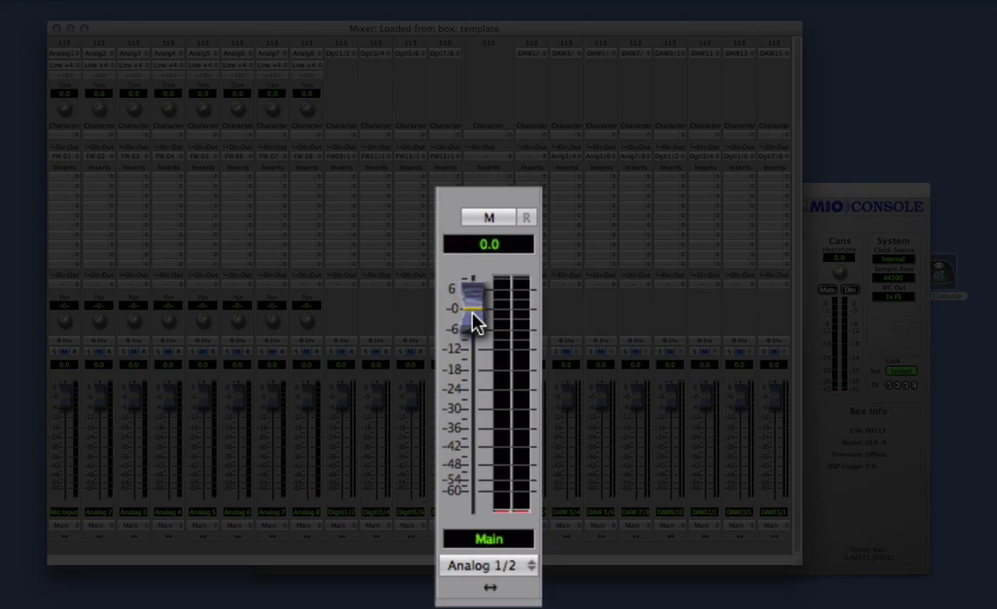
pyautogui.moveTo(475, 322); pyautogui.dragTo(482, 447)
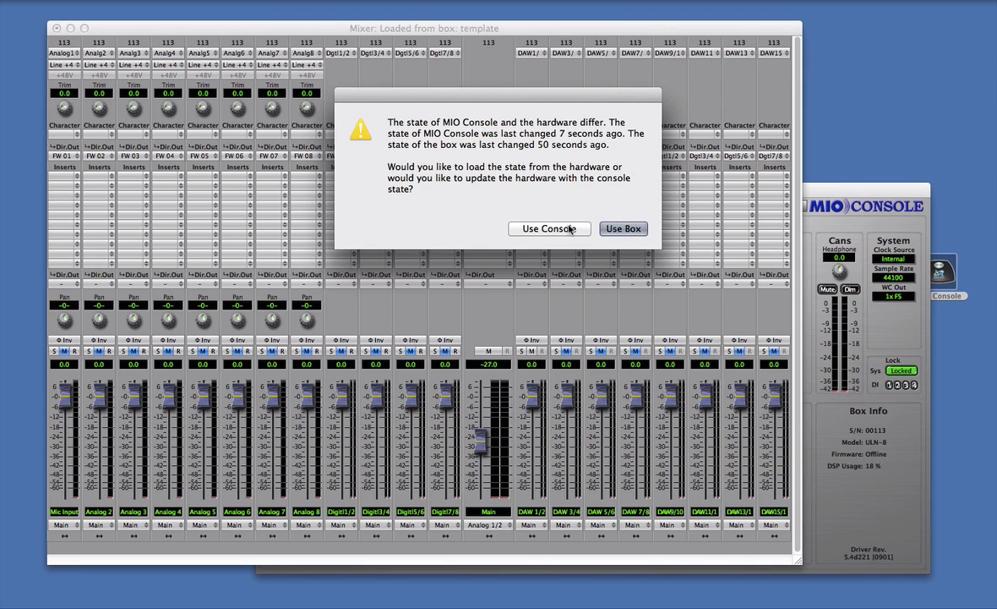
# Load the box state, restoring Main to 0.0, and set ConsoleSync to Use Hardware State
pyautogui.click(623, 229)
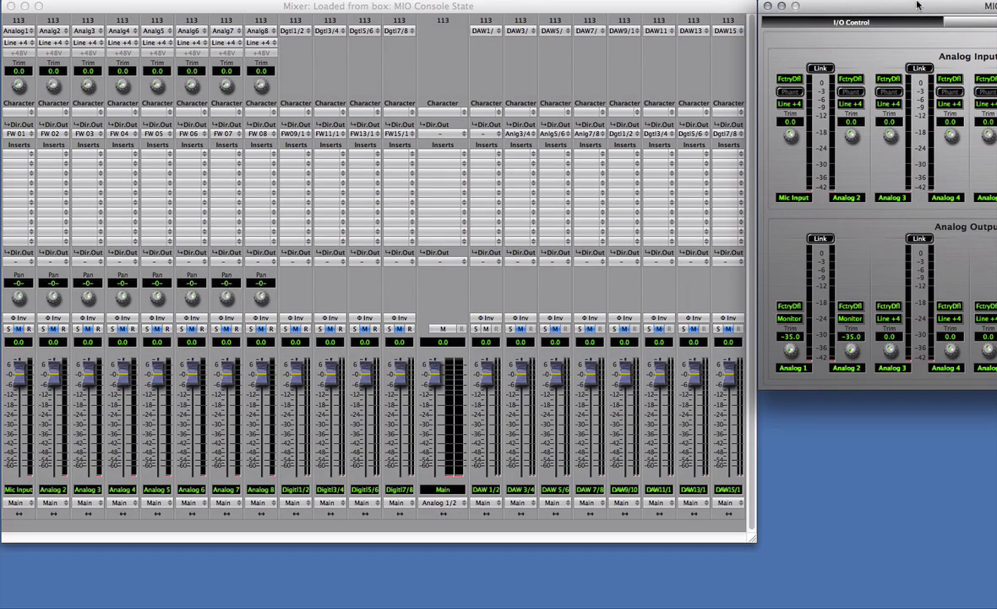
pyautogui.press('super+comma')
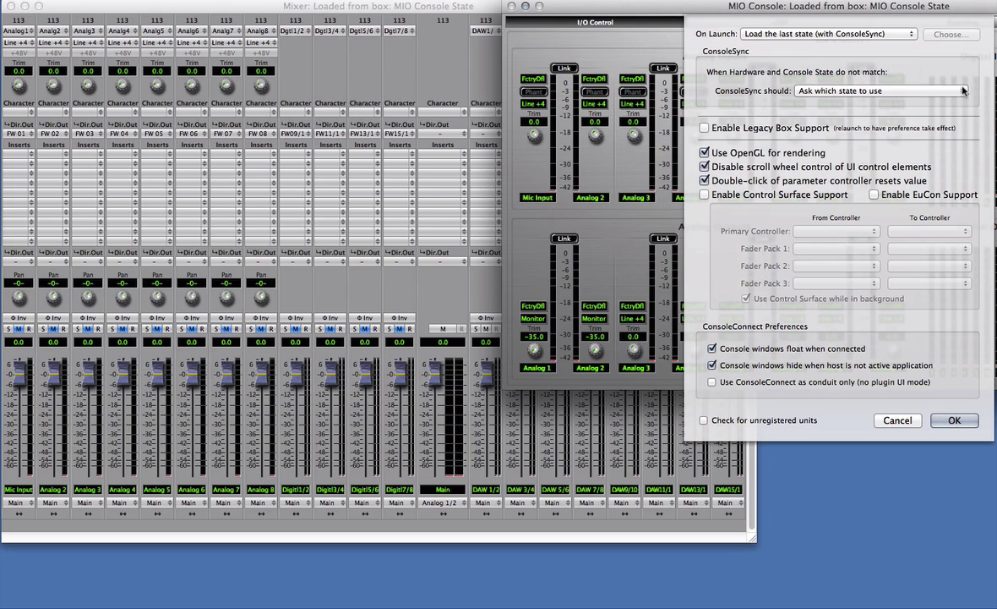
pyautogui.click(963, 90)
pyautogui.click(942, 105)
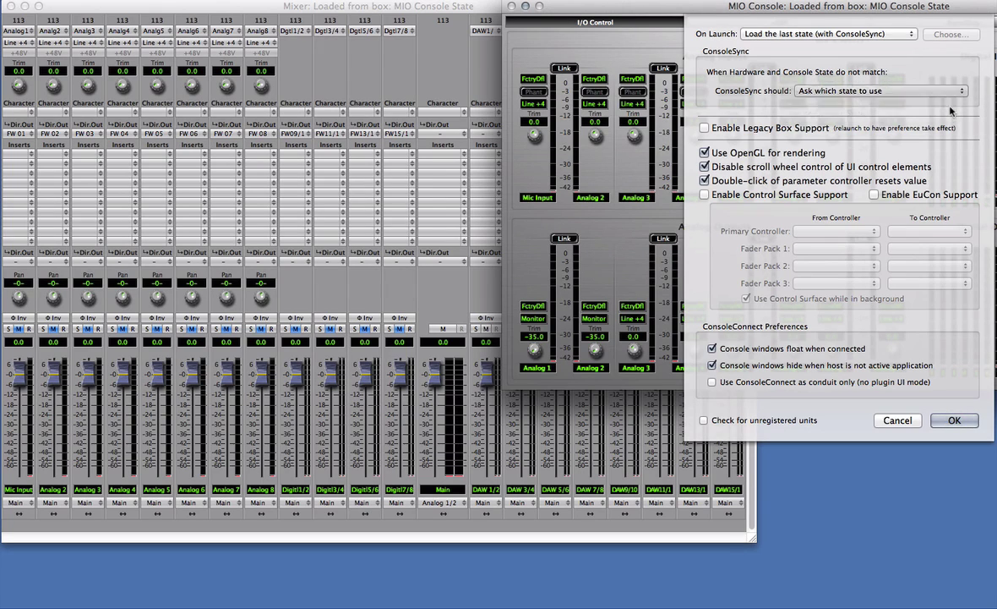
pyautogui.click(955, 420)
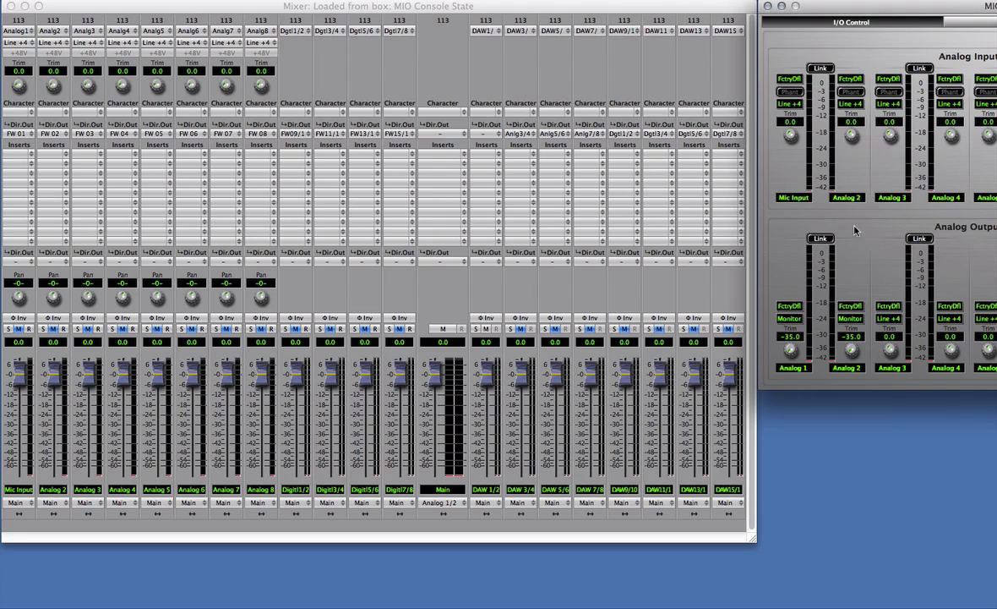
# Reposition the console and Mixer windows and lower the Main fader to -33.0
pyautogui.moveTo(886, 6); pyautogui.dragTo(469, 215)
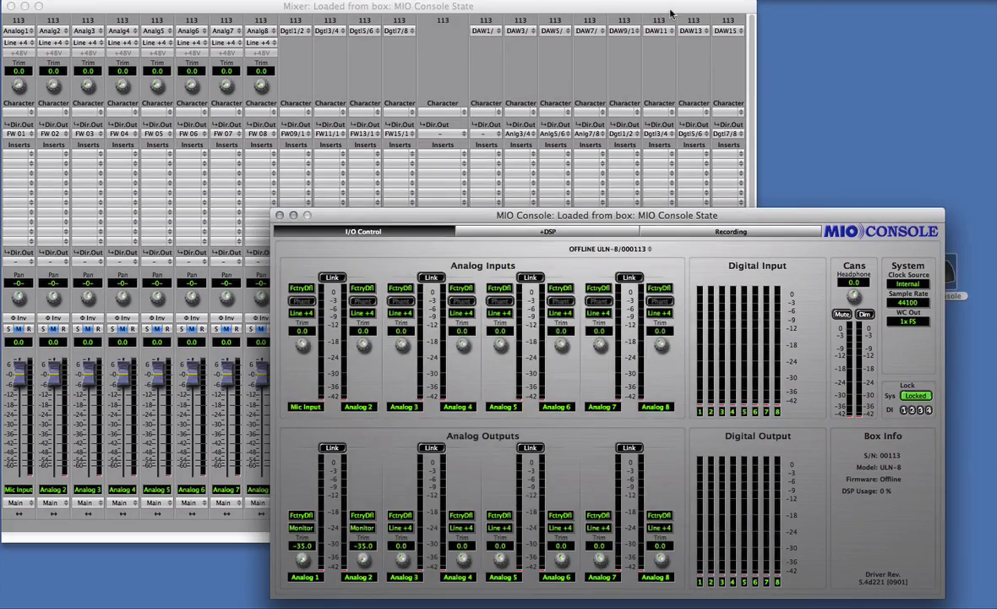
pyautogui.click(615, 9)
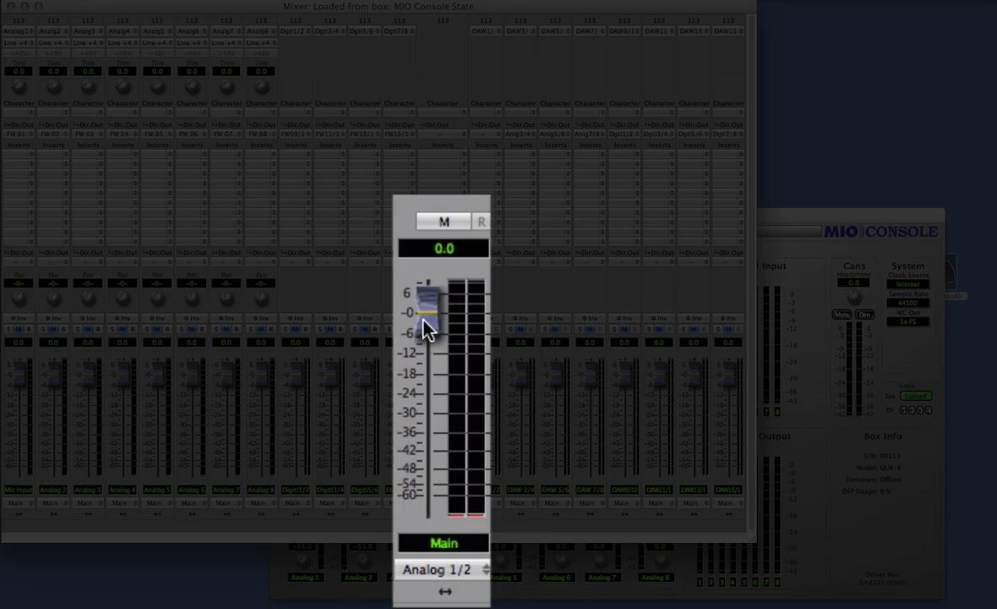
pyautogui.moveTo(435, 369); pyautogui.dragTo(435, 457)
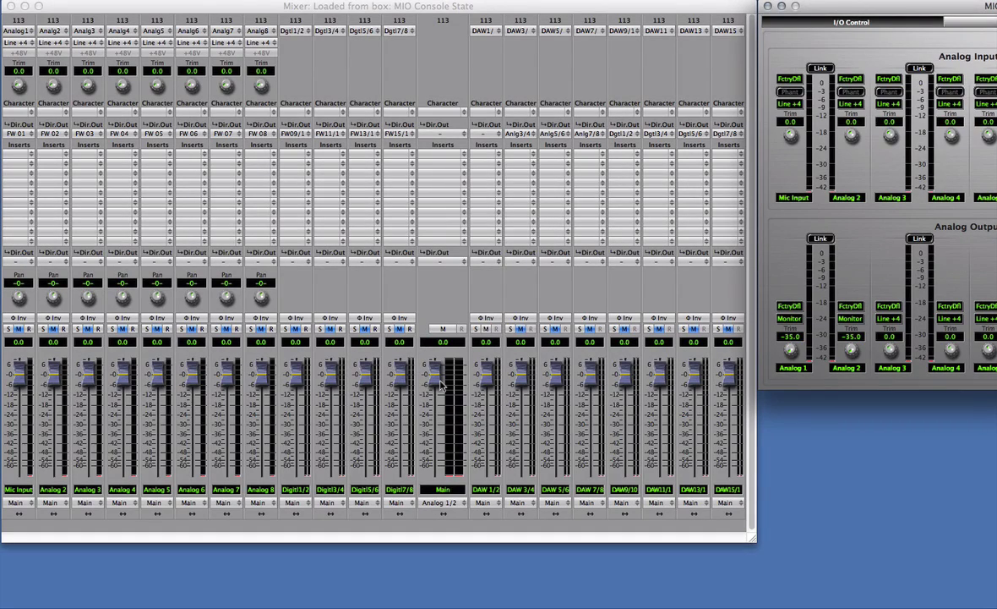
pyautogui.moveTo(442, 383); pyautogui.dragTo(443, 441)
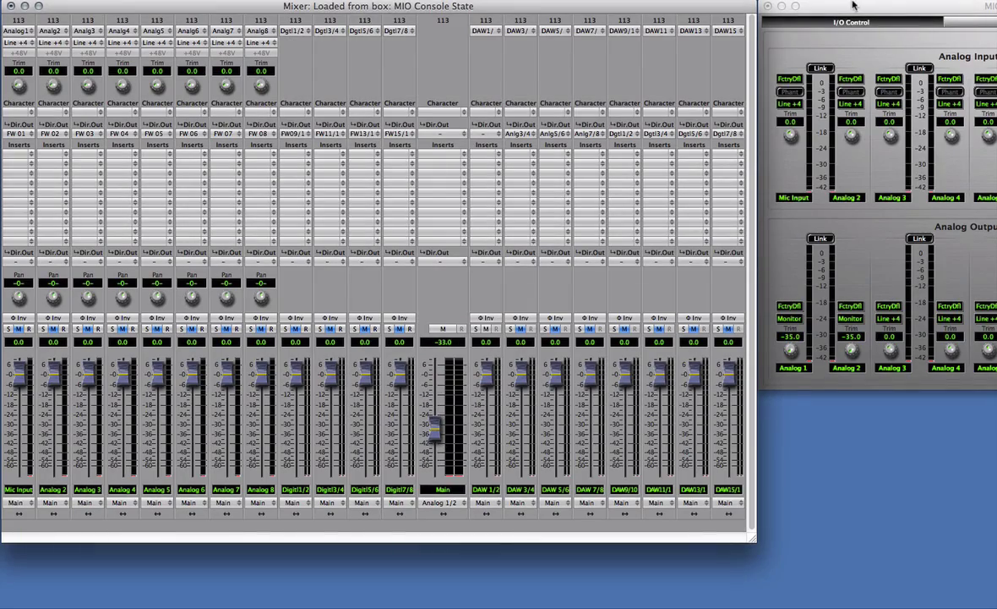
pyautogui.moveTo(852, 5); pyautogui.dragTo(328, 134)
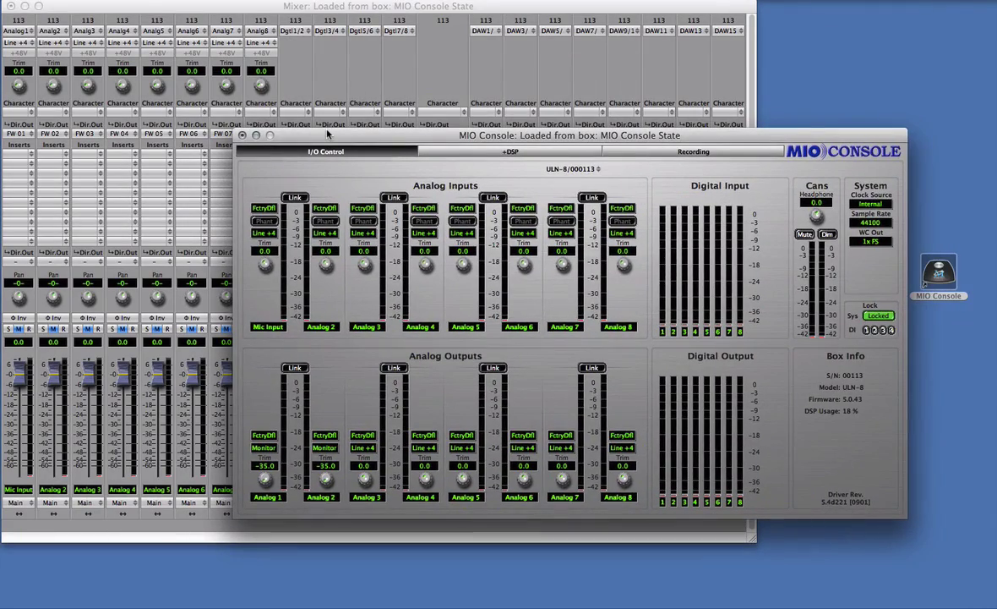
# Set ConsoleSync to Use Console State, then bring forward the Mixer showing Main at -33.0
pyautogui.press('super+comma')
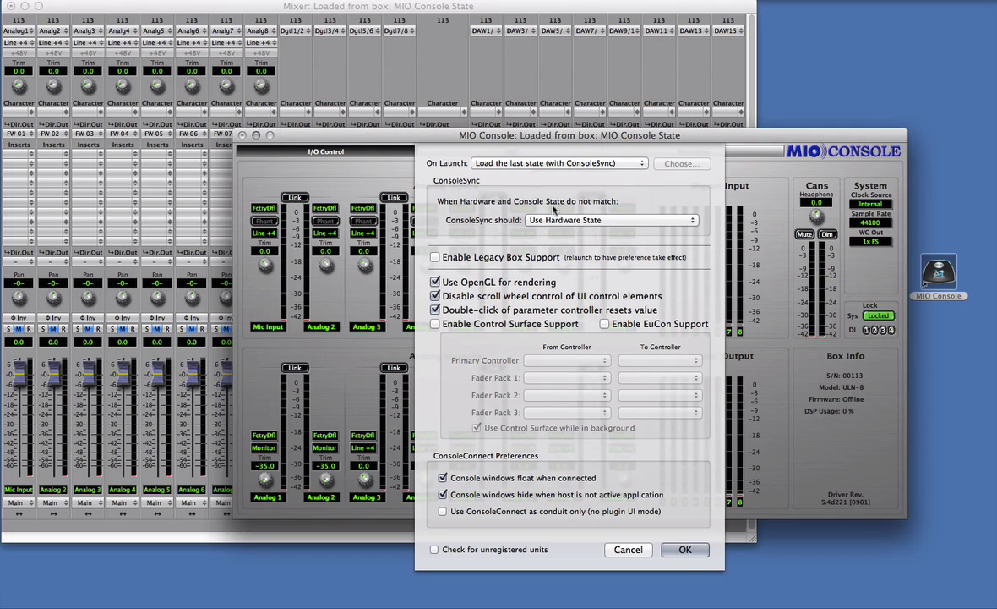
pyautogui.click(558, 220)
pyautogui.click(562, 233)
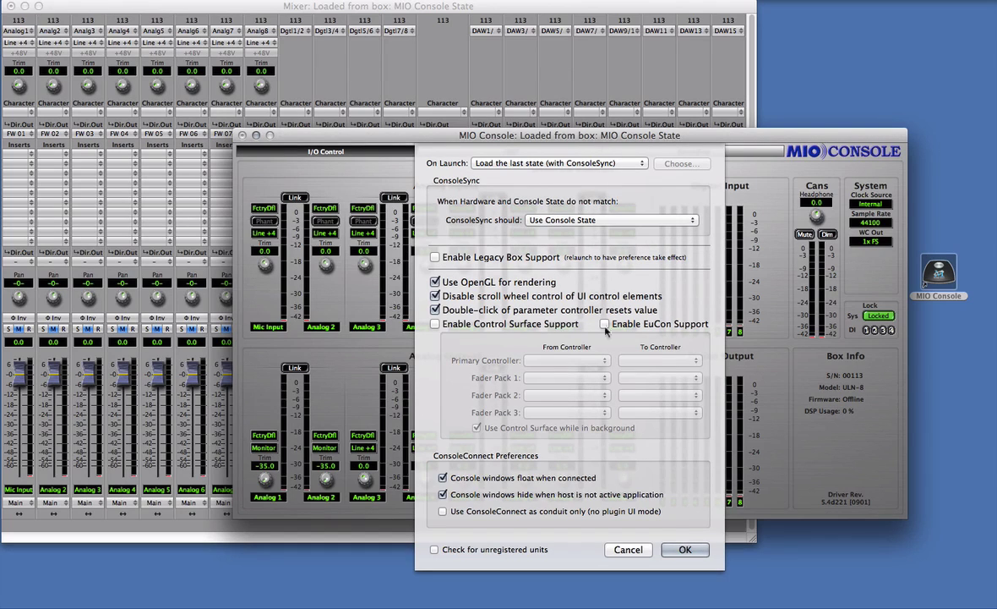
pyautogui.click(685, 550)
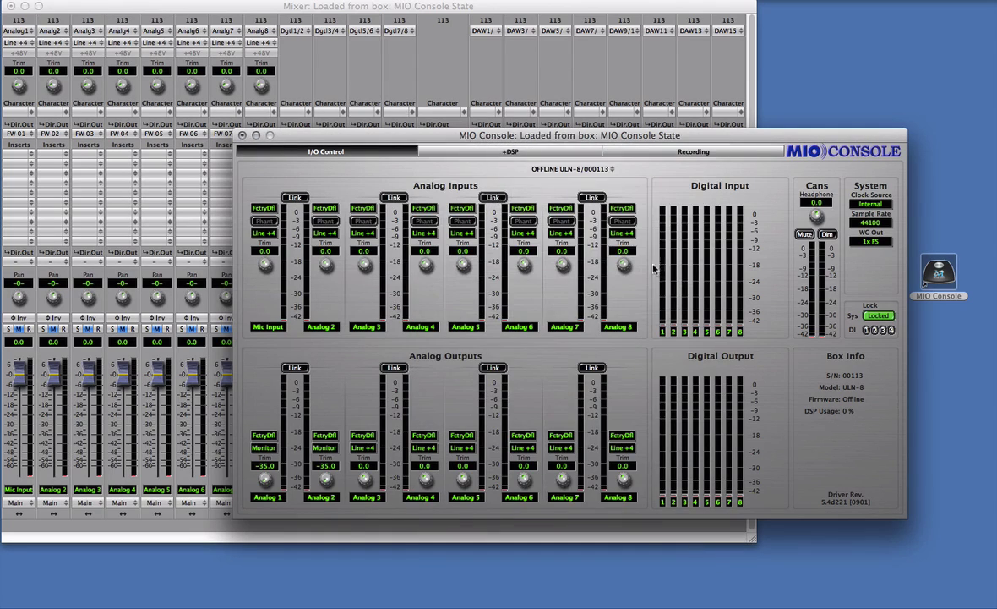
pyautogui.click(654, 16)
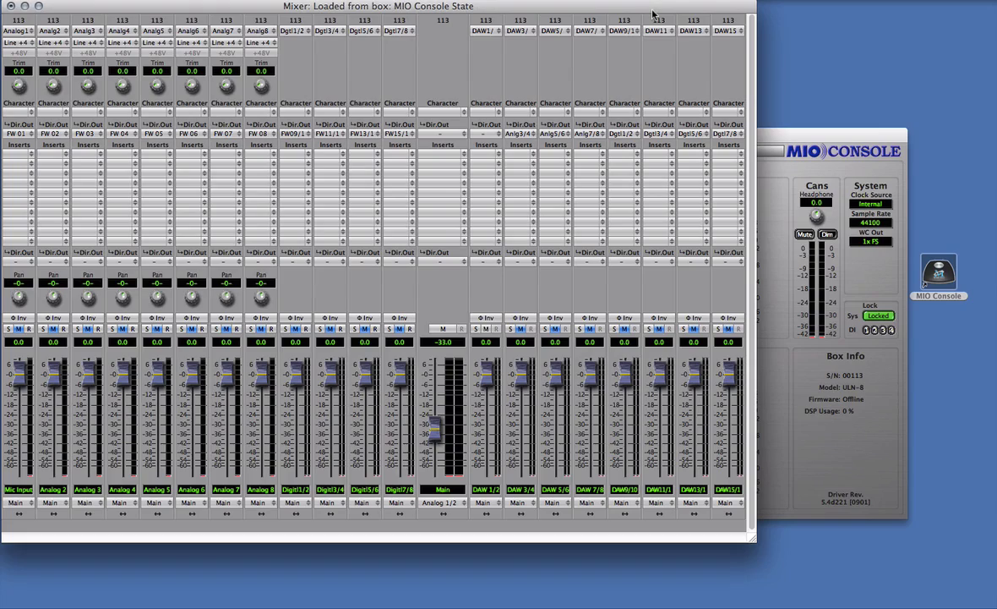